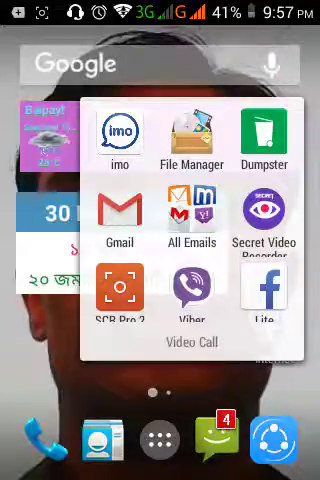
Step: Close the open folder and launch YouTube from the home screen's Internet folder
key("Escape")
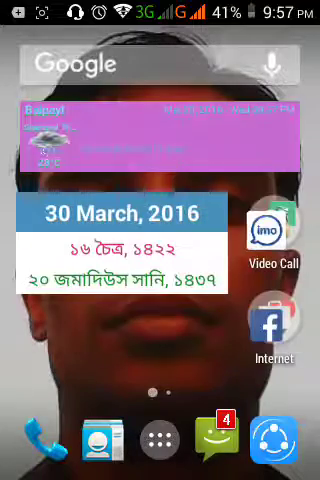
mouse_move(250, 300)
left_mouse_down()
mouse_move(70, 300)
mouse_move(250, 300)
left_mouse_up()
left_click(273, 325)
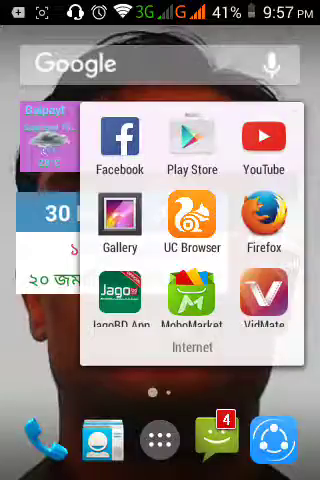
left_click(264, 140)
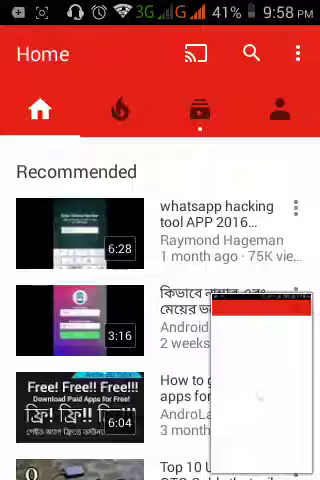
Step: Switch YouTube to the Account tab to view the signed-in profile
left_click(280, 110)
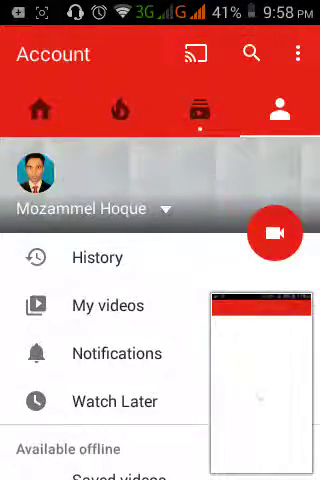
scroll(160, 300, "down", 3)
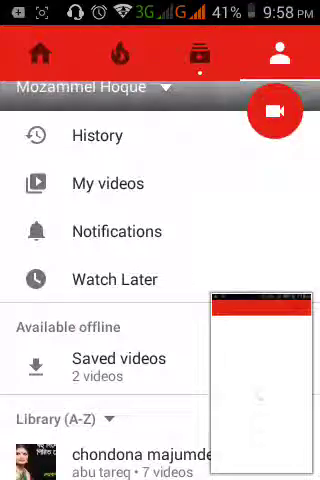
scroll(160, 300, "up", 3)
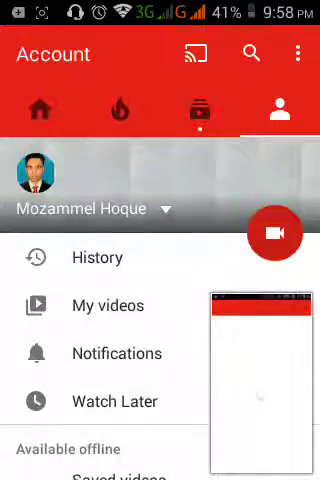